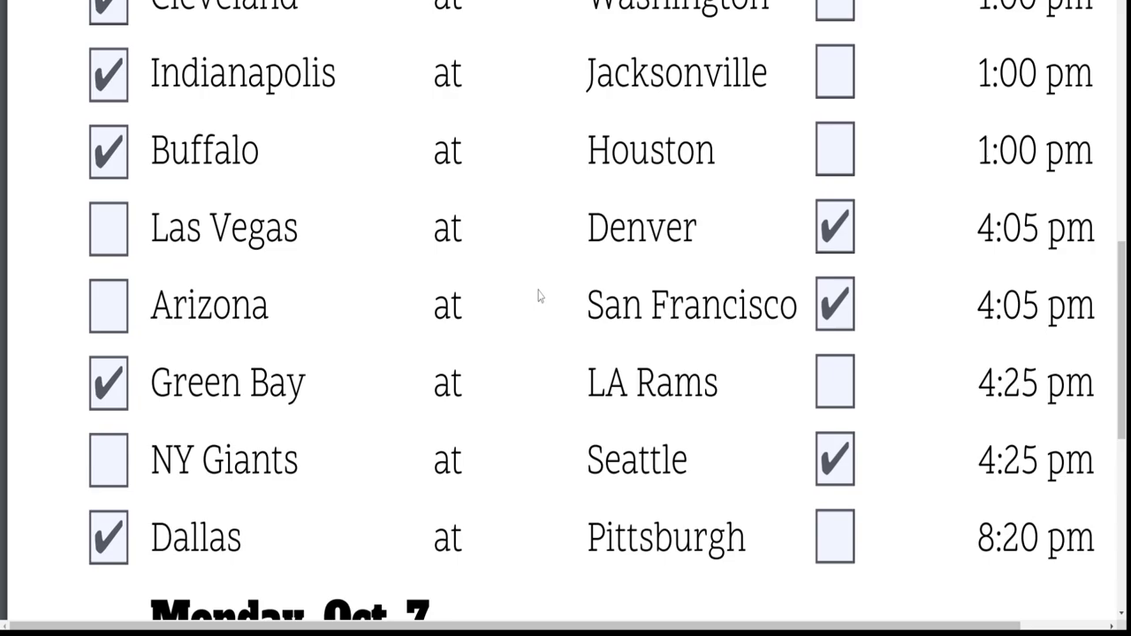
Step: Review last week's picks through Monday, Oct. 7, and enter 8 in B6 and 6 in C6 of the WEEKLY PICKEMS workbook in Excel
scroll(539, 297, down, 1)
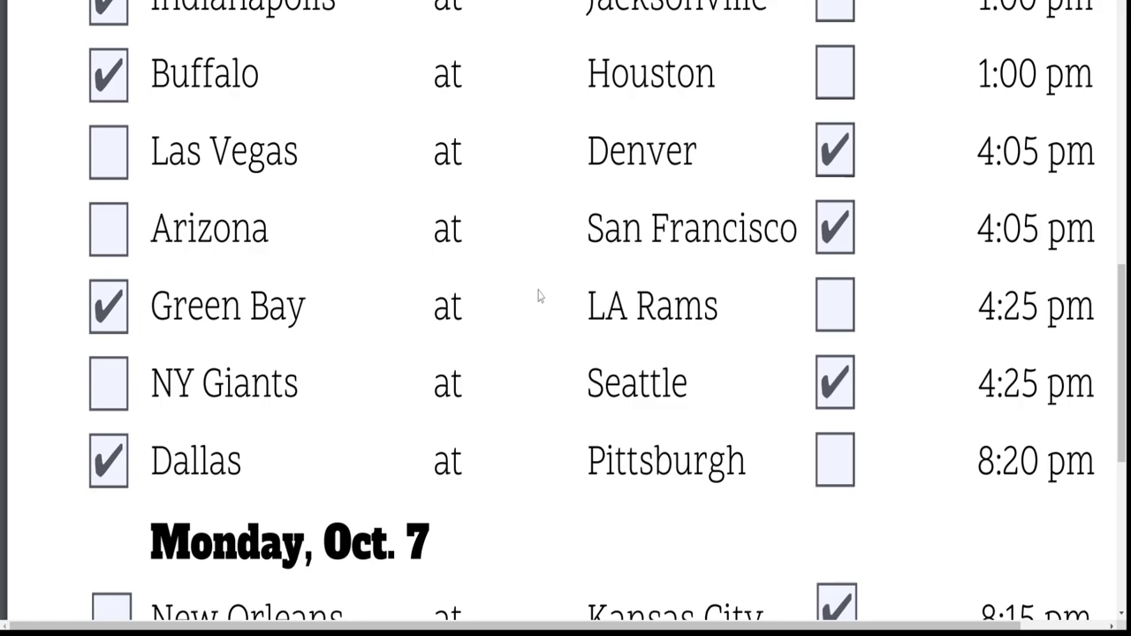
scroll(539, 297, down, 3)
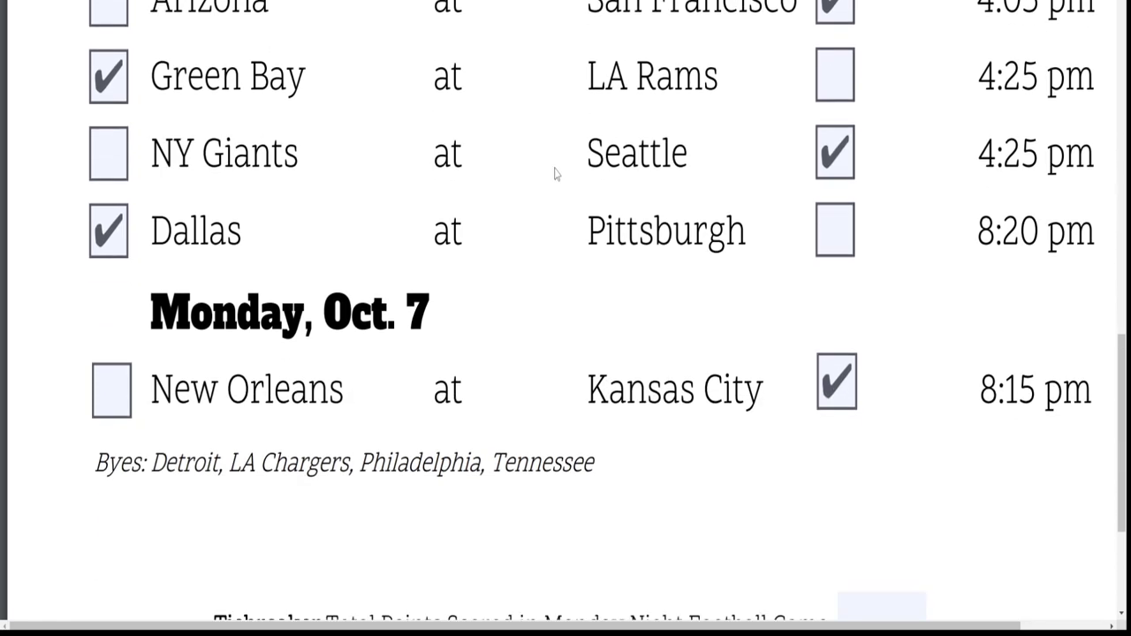
scroll(556, 173, up, 4)
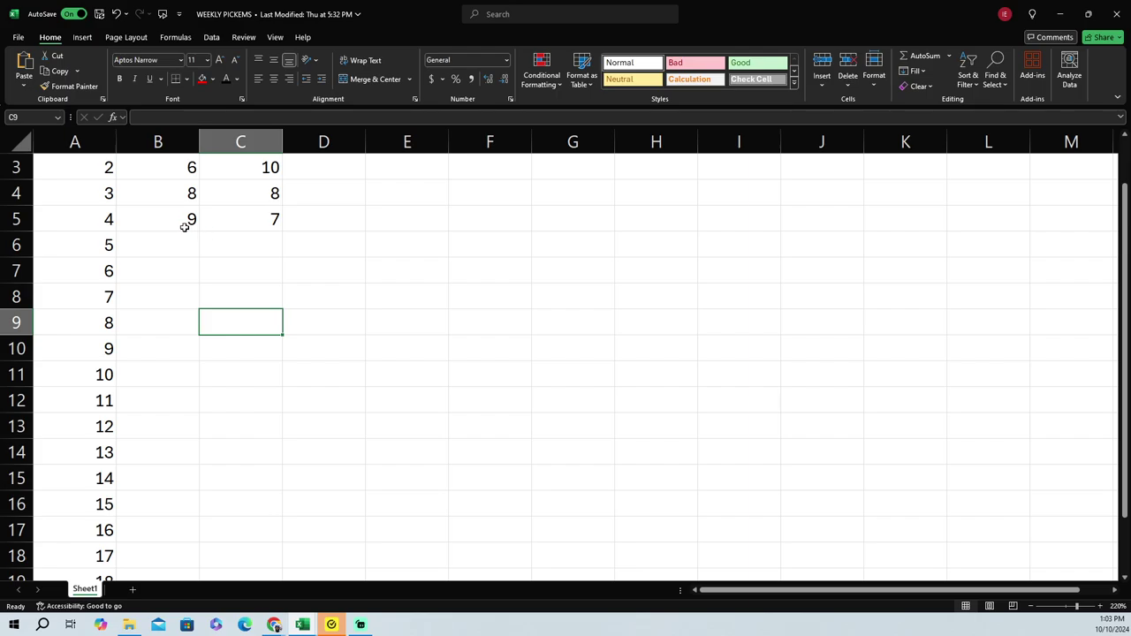
click(177, 244)
text(8)
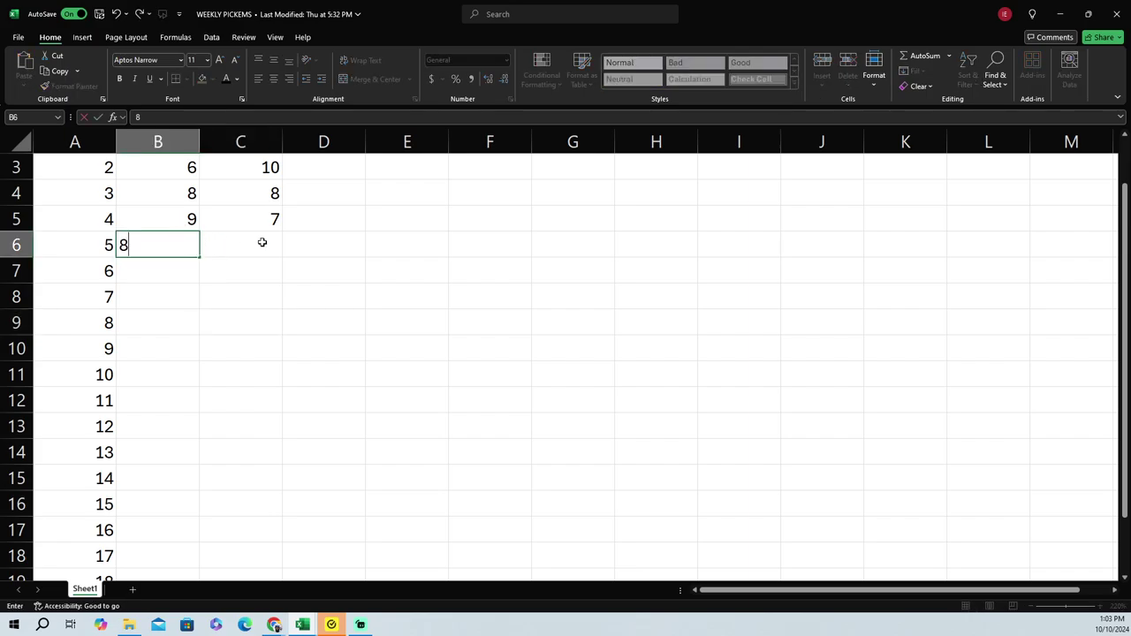
click(262, 243)
text(6)
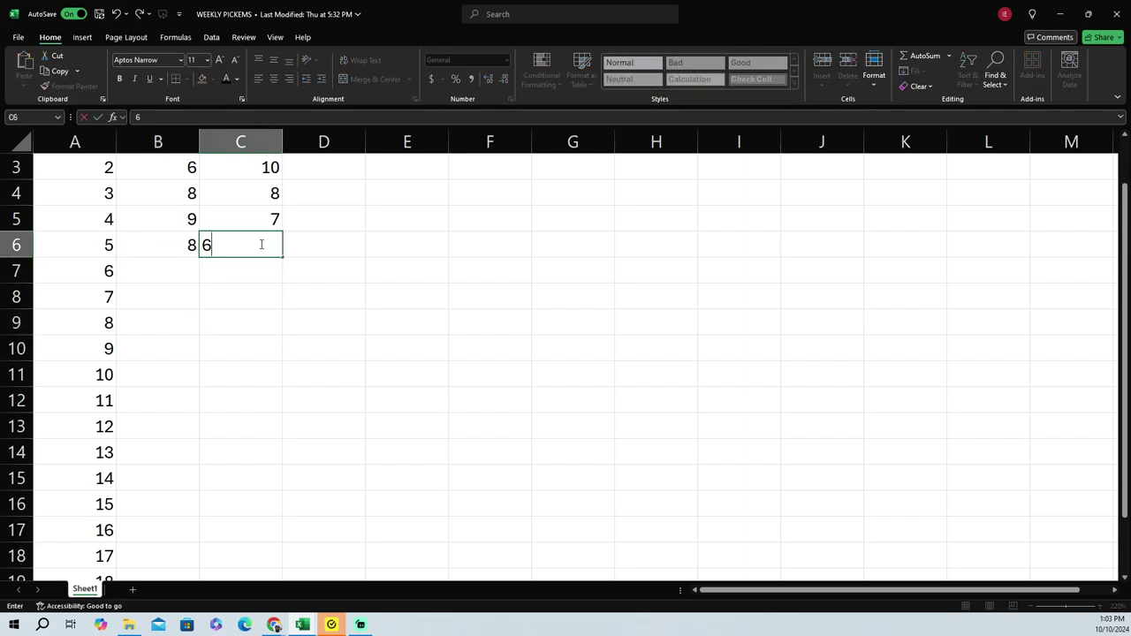
click(267, 299)
Step: In the new week's PDF pick sheet, select Seattle for Thursday, Oct. 10, and Chicago, Green Bay and Indianapolis for Sunday, Oct. 13
scroll(266, 302, down, 5)
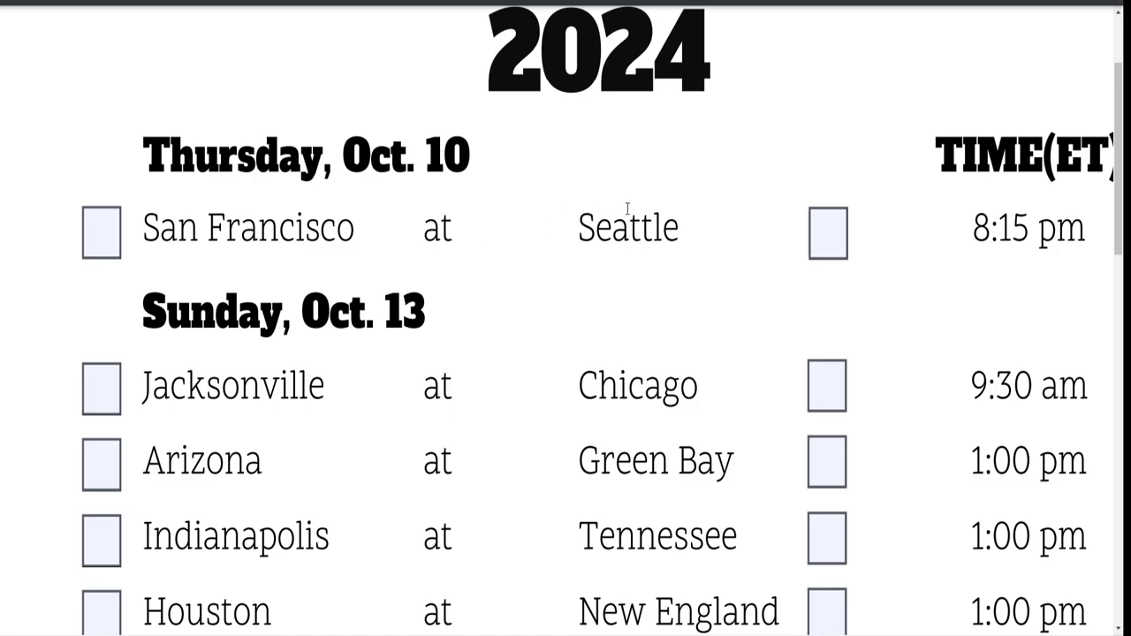
click(820, 235)
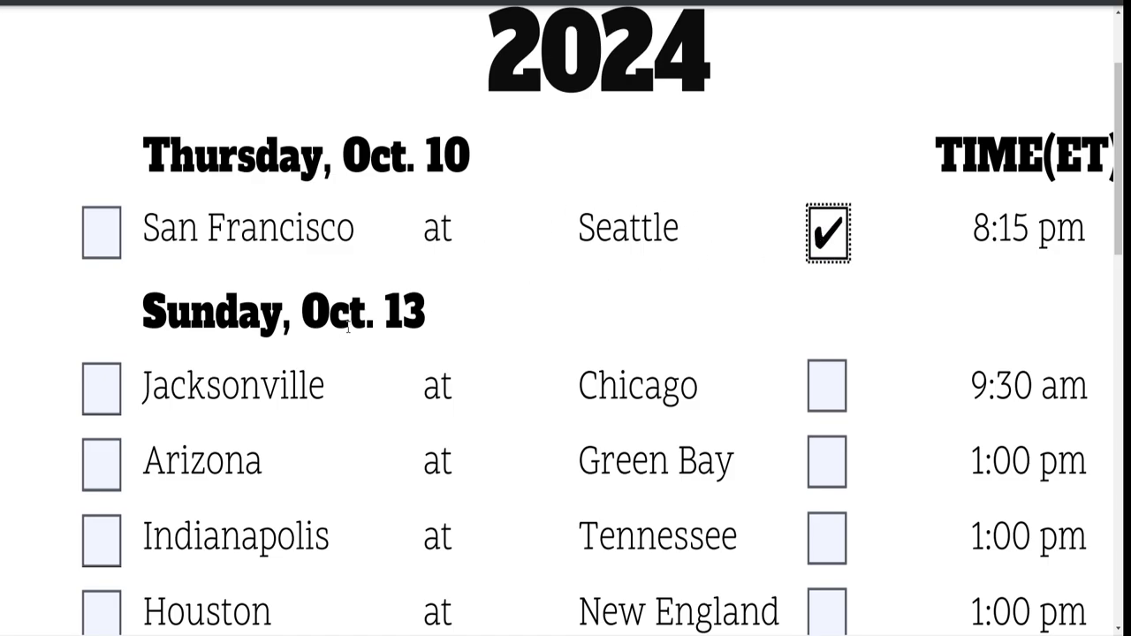
scroll(349, 325, down, 3)
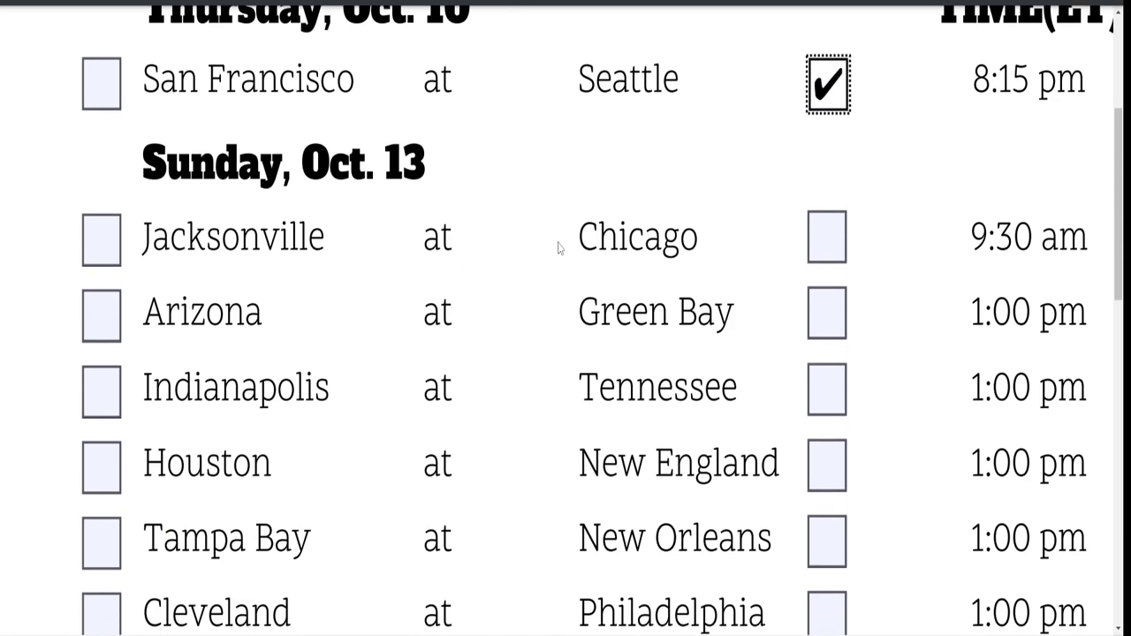
click(821, 242)
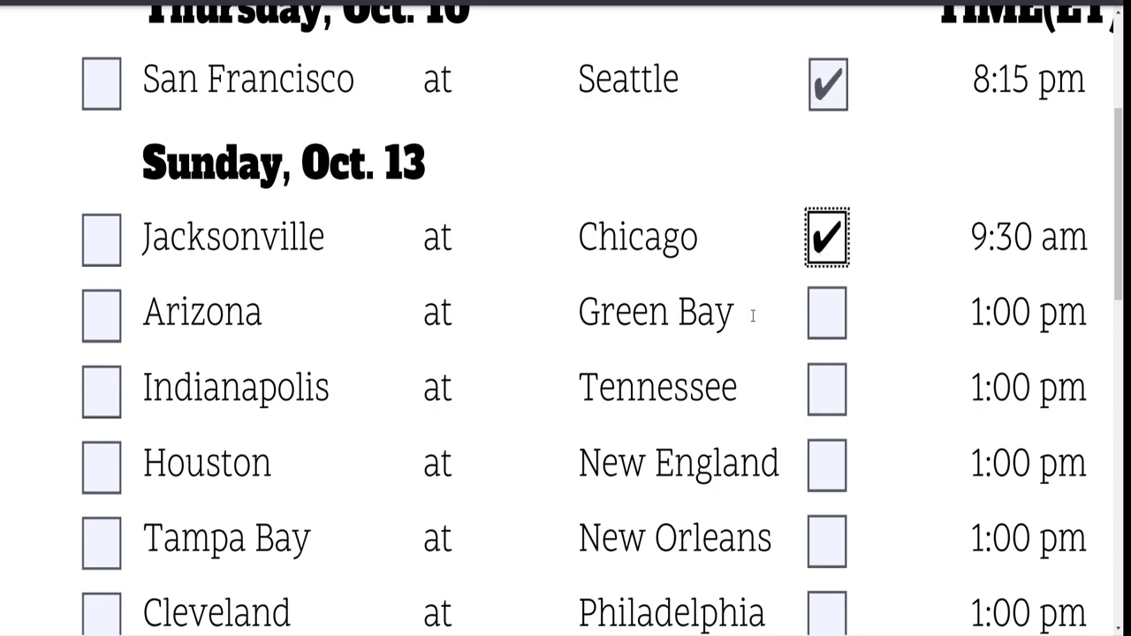
click(829, 318)
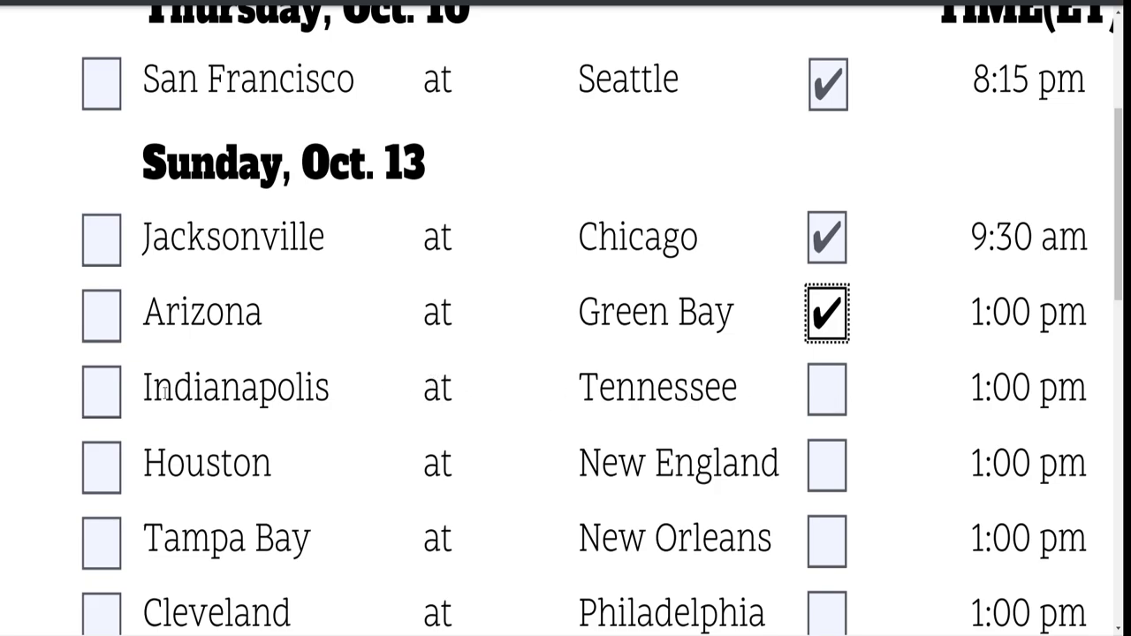
click(108, 398)
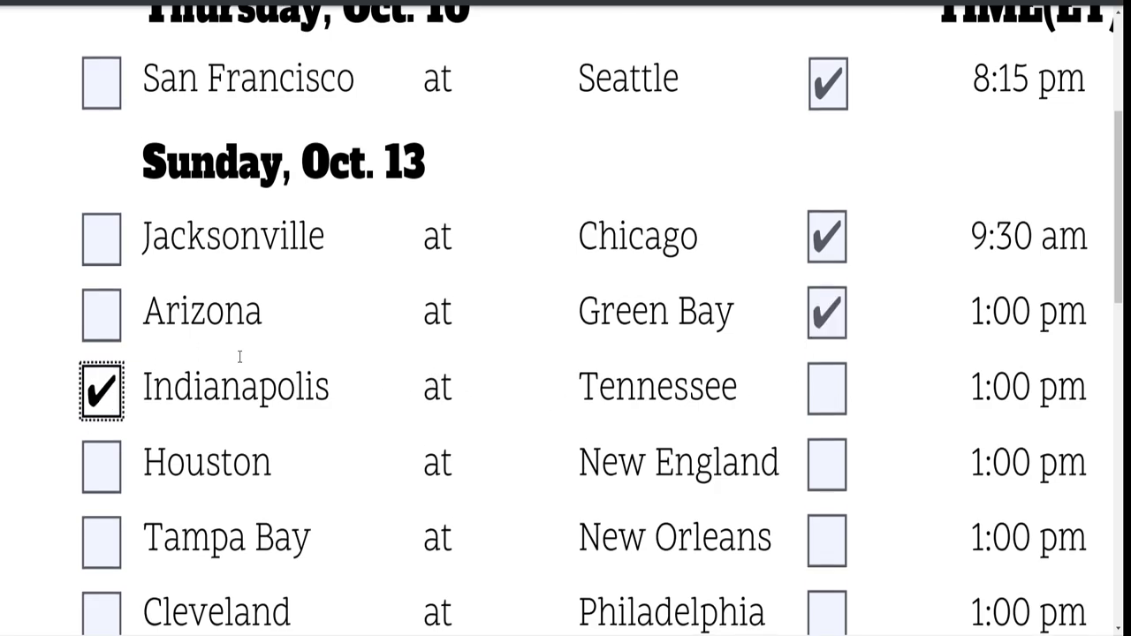
Step: Pick Houston over New England, Tampa Bay over New Orleans, and Philadelphia over Cleveland in the Sunday 1:00 pm games
scroll(238, 358, down, 1)
click(116, 406)
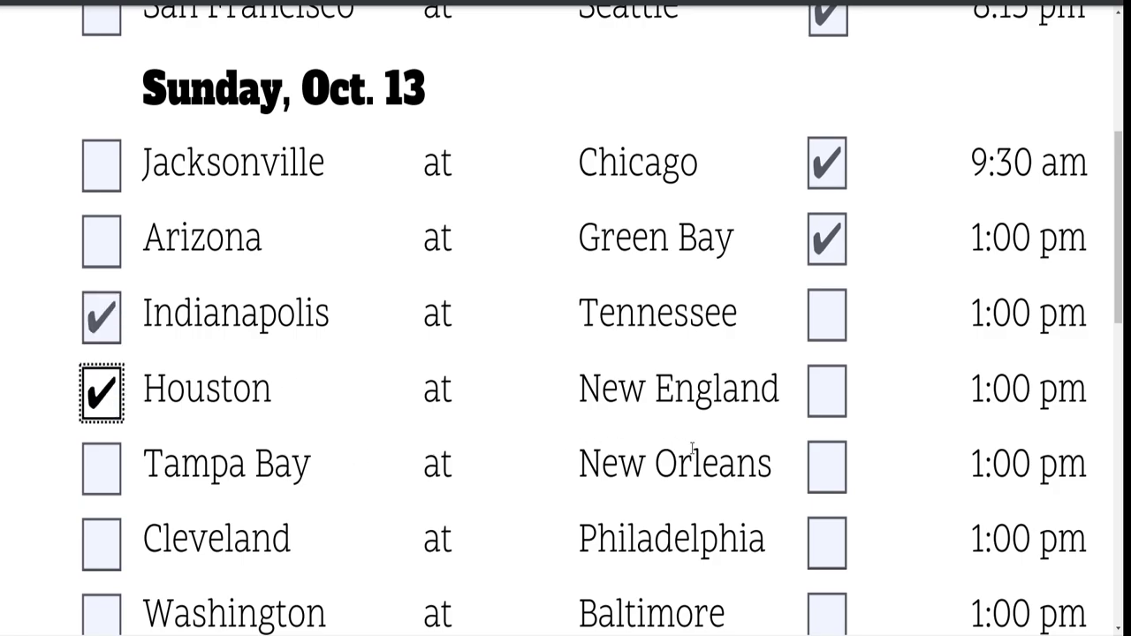
click(100, 483)
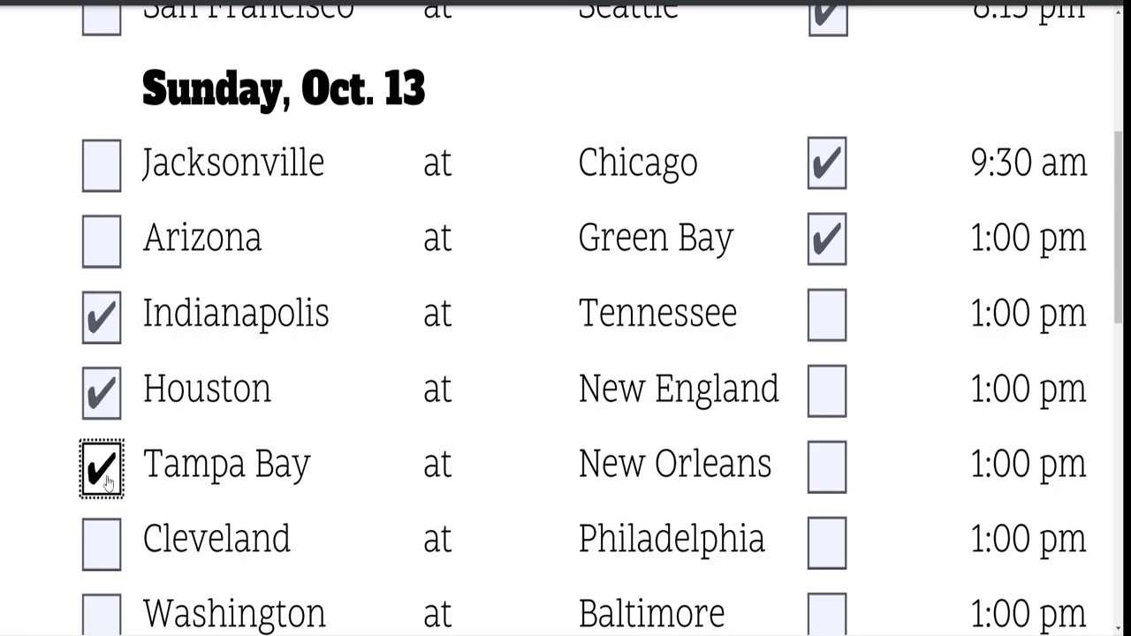
scroll(241, 378, down, 1)
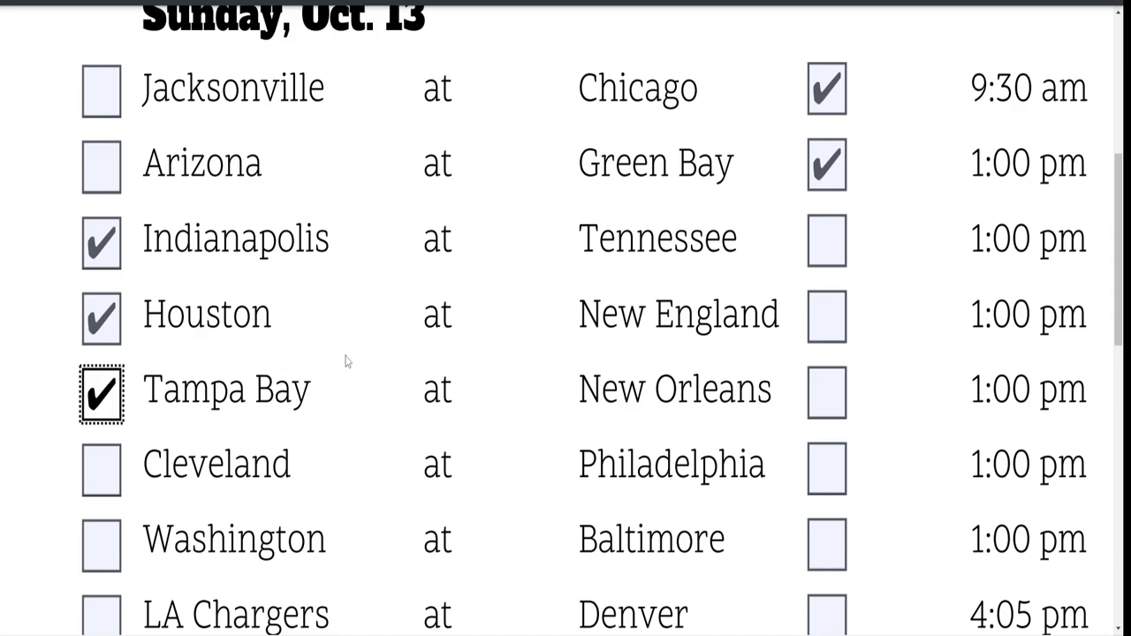
scroll(378, 350, down, 1)
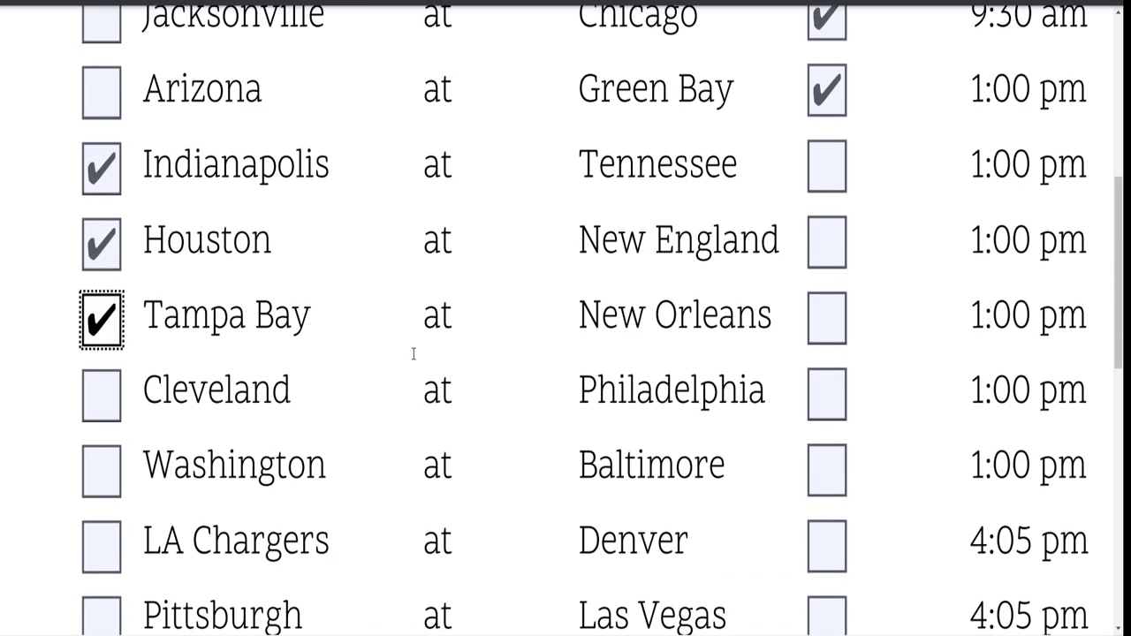
click(827, 397)
Step: Pick Baltimore over Washington, Denver over the LA Chargers, and Pittsburgh over Las Vegas in the Sunday, Oct. 13 games
scroll(456, 336, down, 1)
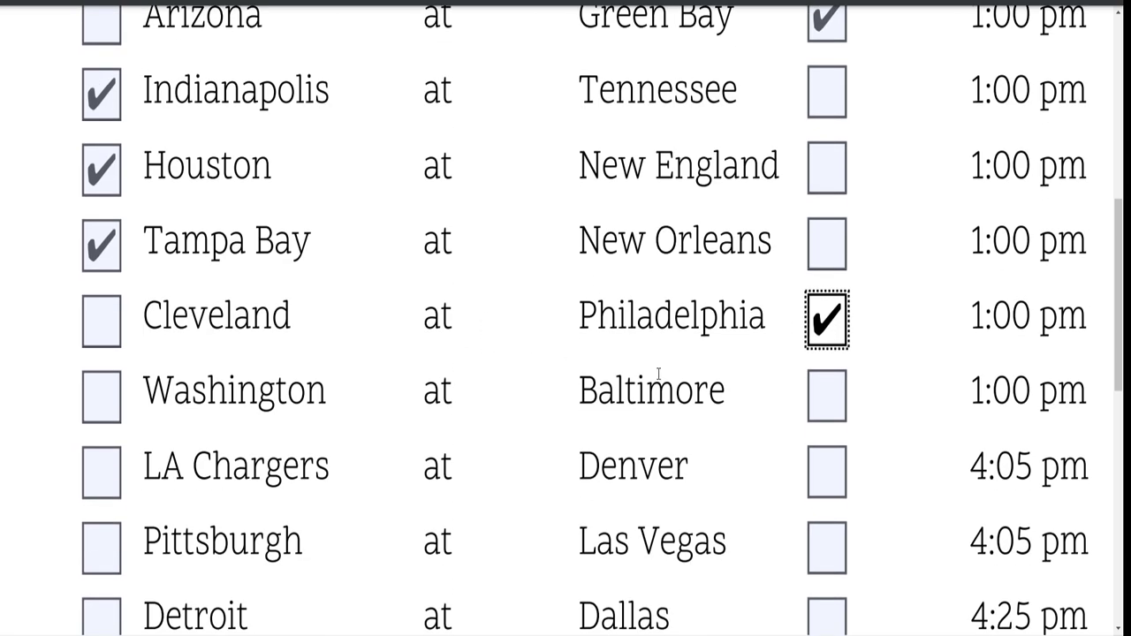
click(821, 394)
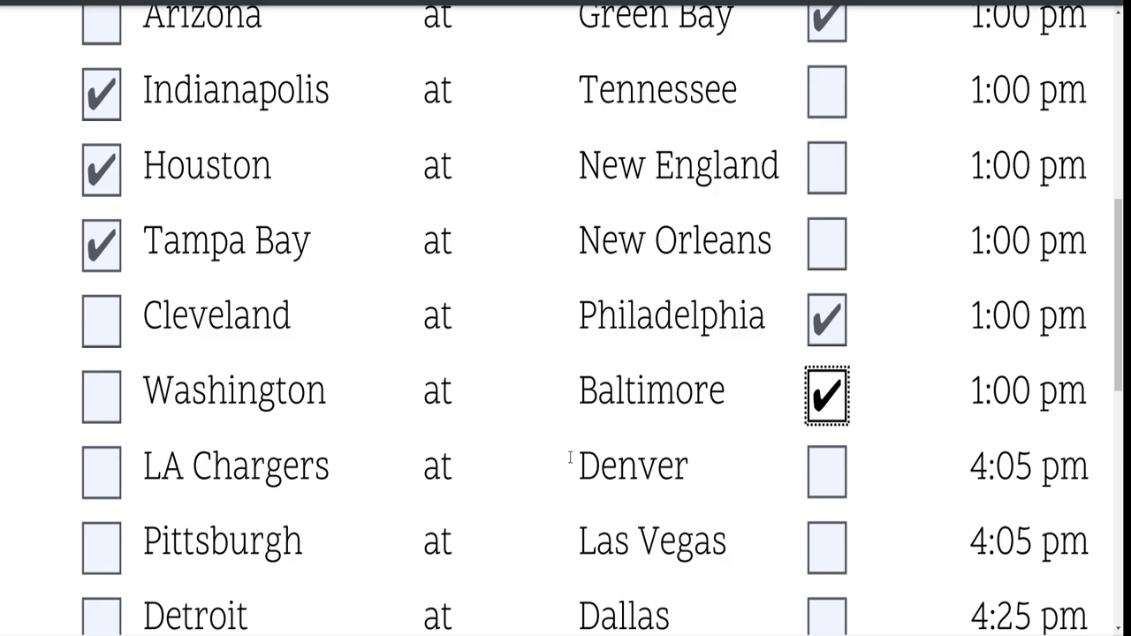
click(826, 472)
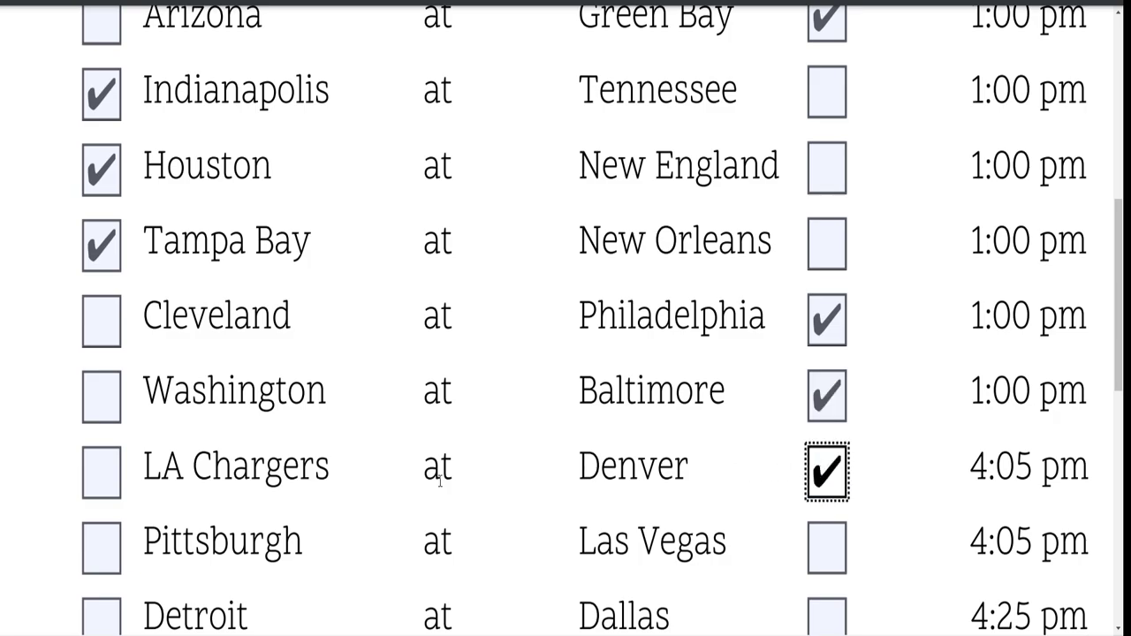
scroll(442, 477, down, 1)
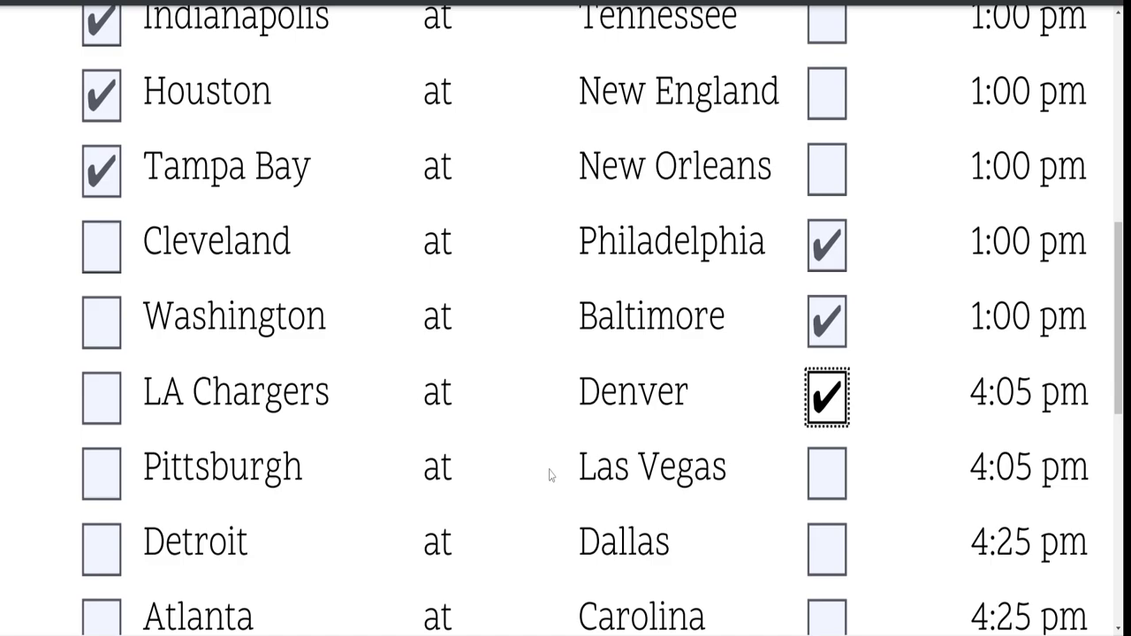
click(110, 478)
Step: Pick Detroit, Atlanta and Cincinnati in the remaining Sunday games and Buffalo in the Monday, Oct. 14 game
scroll(298, 482, down, 3)
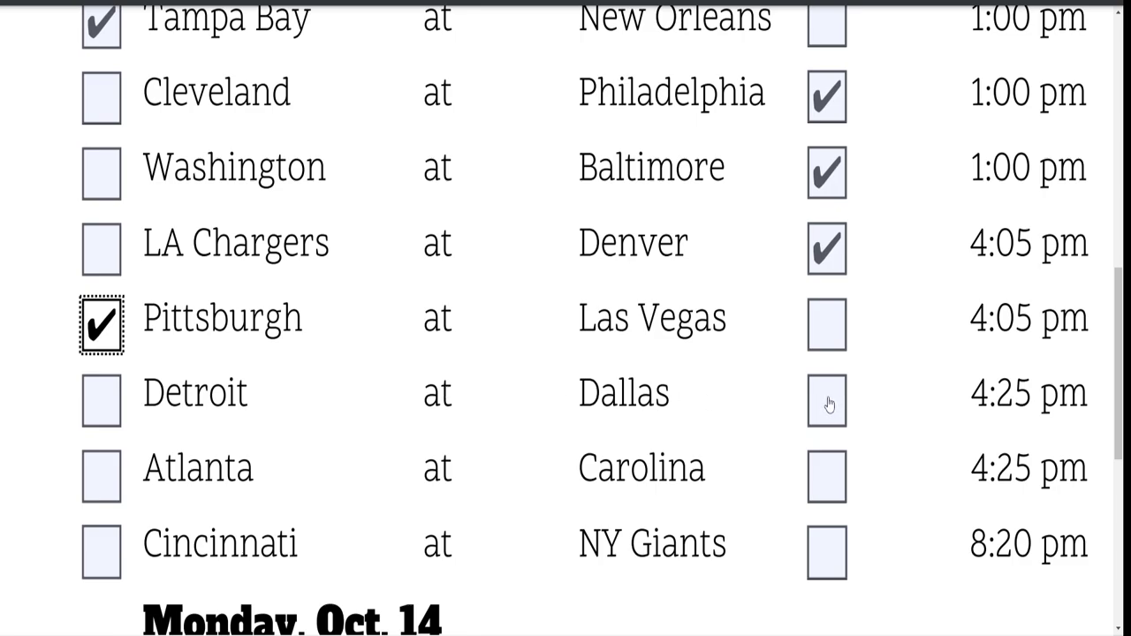
click(108, 412)
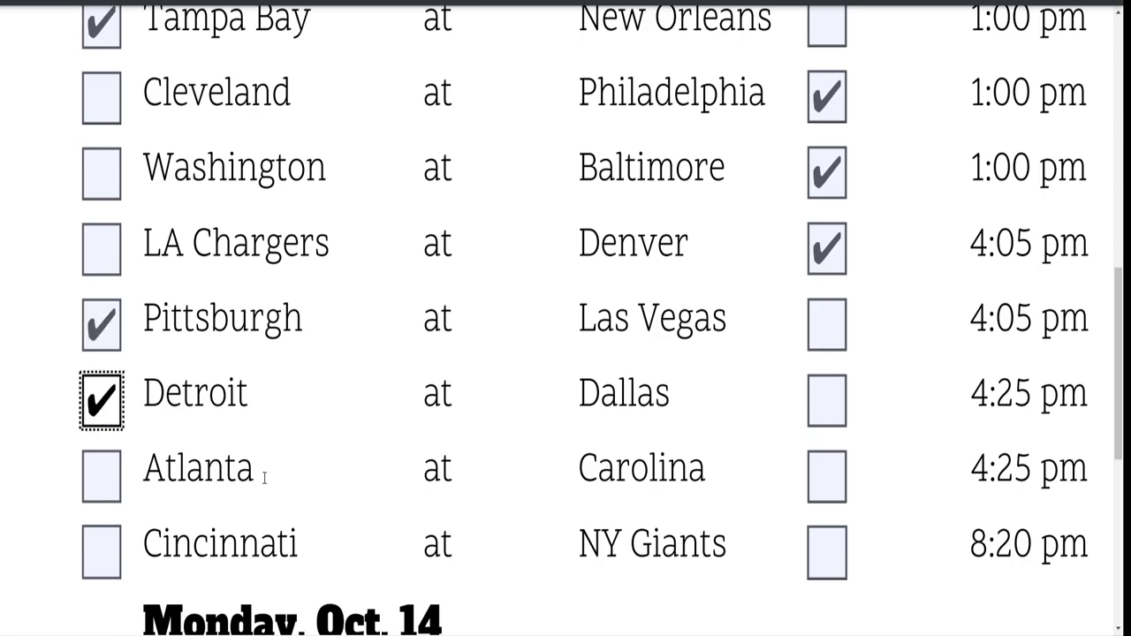
click(103, 486)
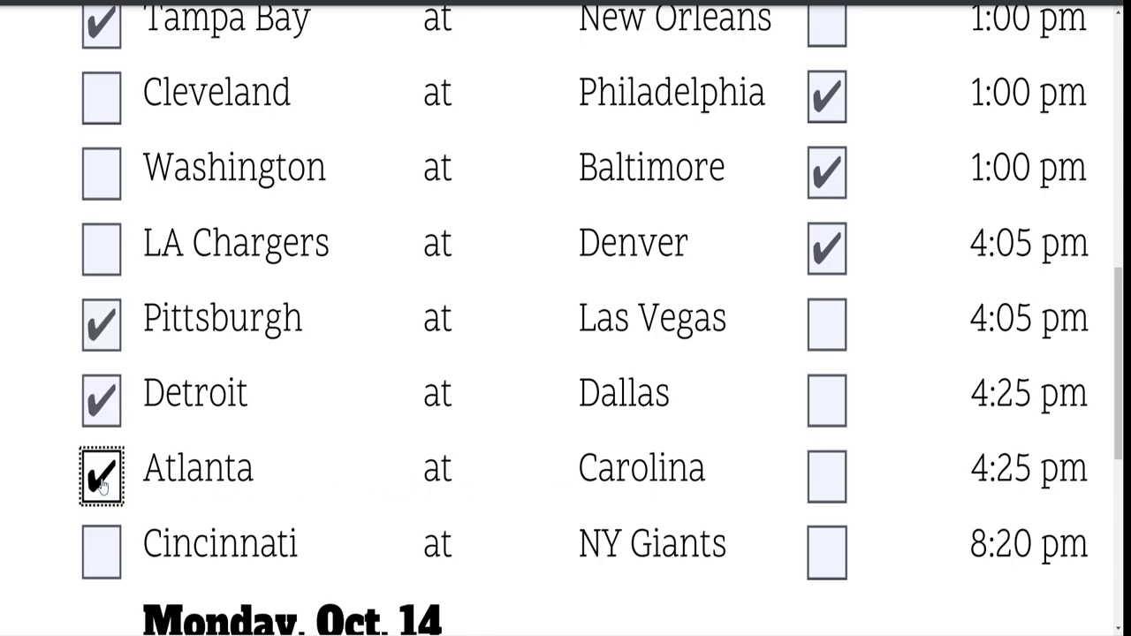
click(97, 548)
scroll(259, 411, down, 3)
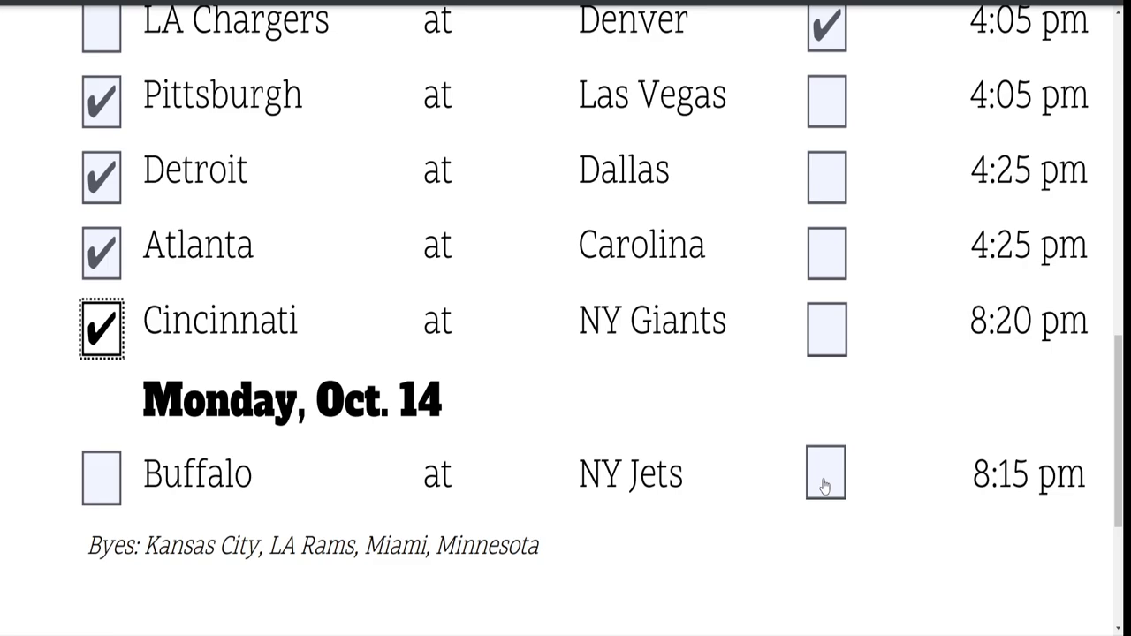
click(109, 488)
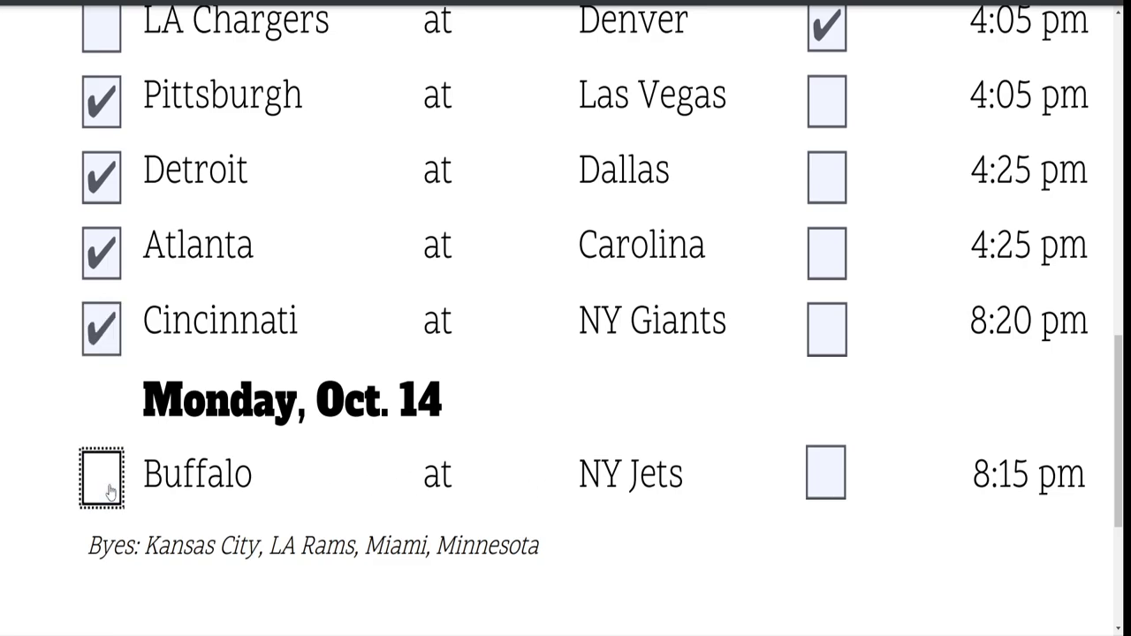